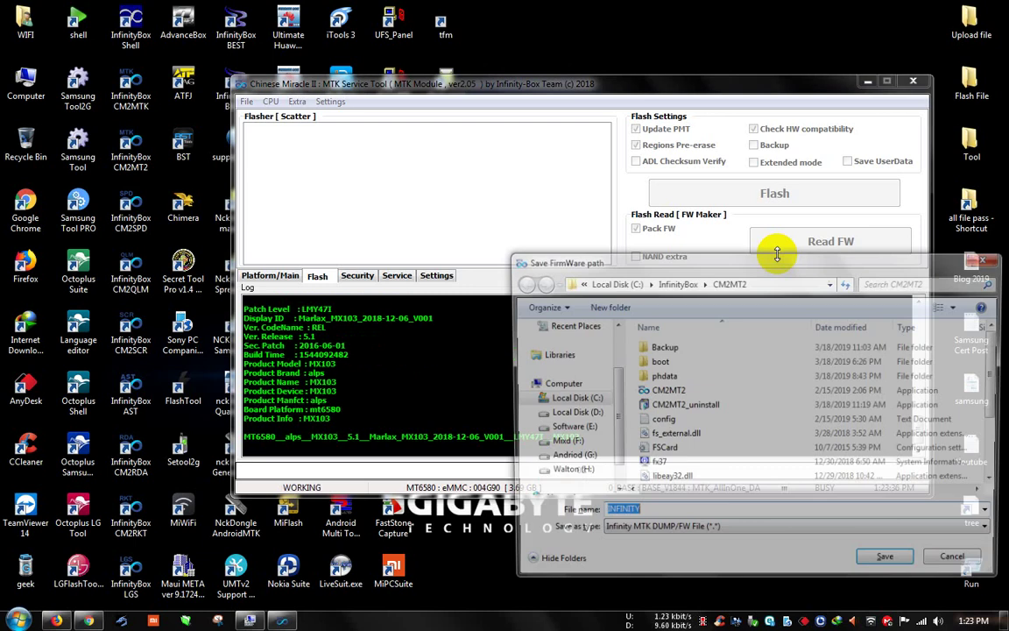
Step: Save the firmware read from the MT6580 phone to the Desktop under the file name INFINITY
{"action": "scroll", "coordinate": [615, 383], "scroll_direction": "up", "scroll_amount": 2}
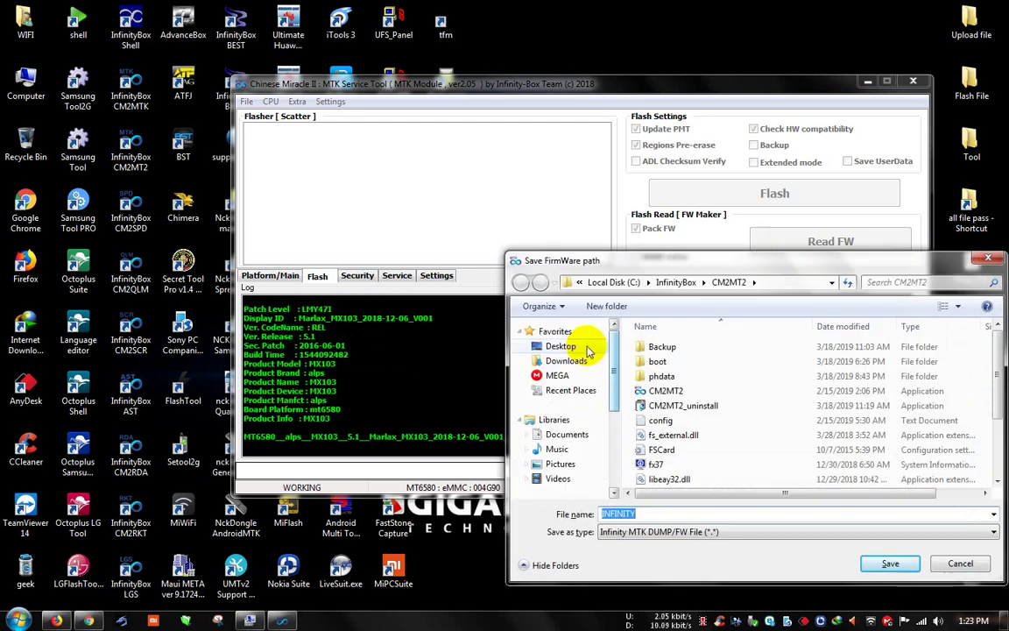
{"action": "left_click", "coordinate": [571, 344]}
{"action": "left_click", "coordinate": [880, 564]}
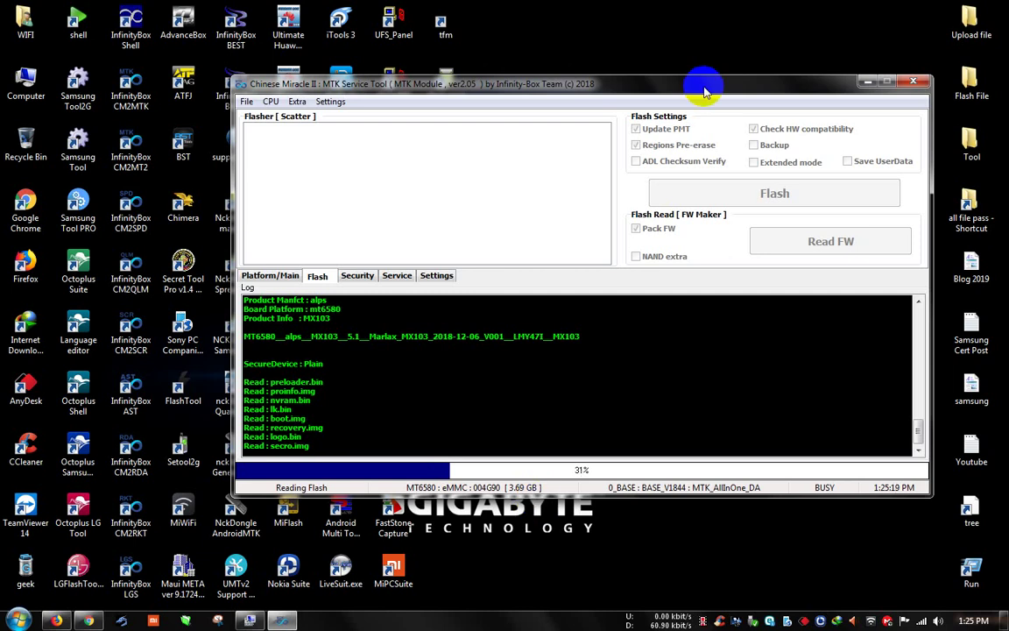
{"action": "left_click_drag", "start_coordinate": [705, 90], "coordinate": [654, 90]}
{"action": "left_click", "coordinate": [705, 182]}
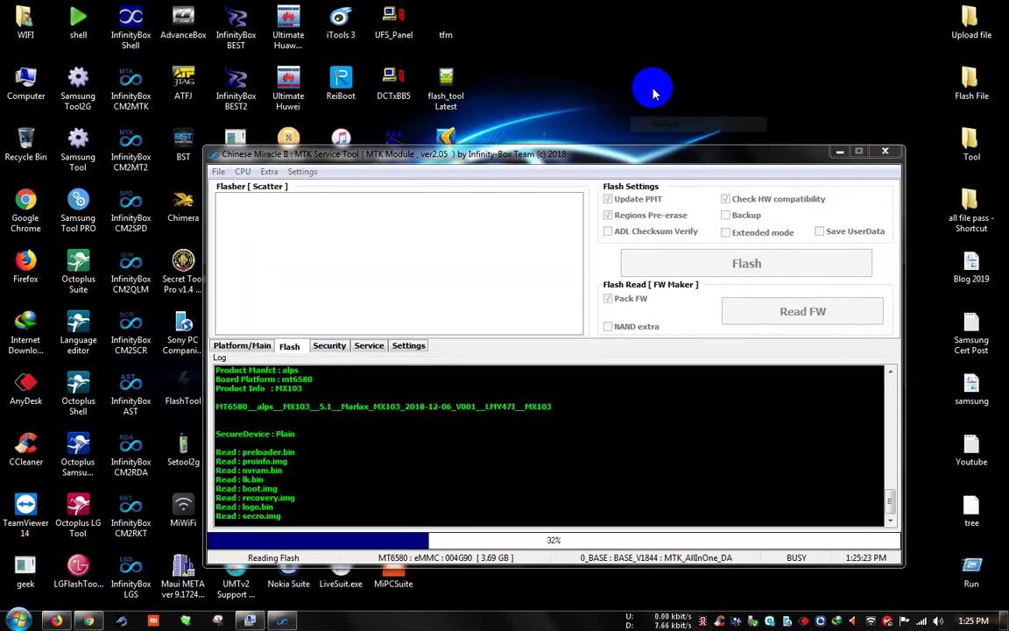
{"action": "double_click", "coordinate": [971, 515]}
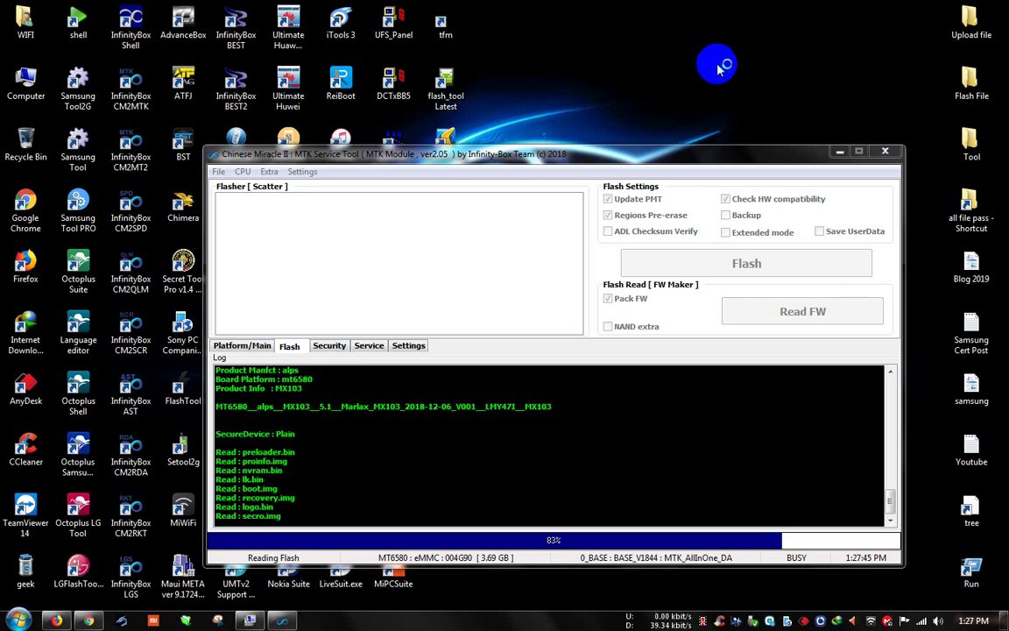
{"action": "right_click", "coordinate": [686, 51]}
{"action": "left_click", "coordinate": [724, 96]}
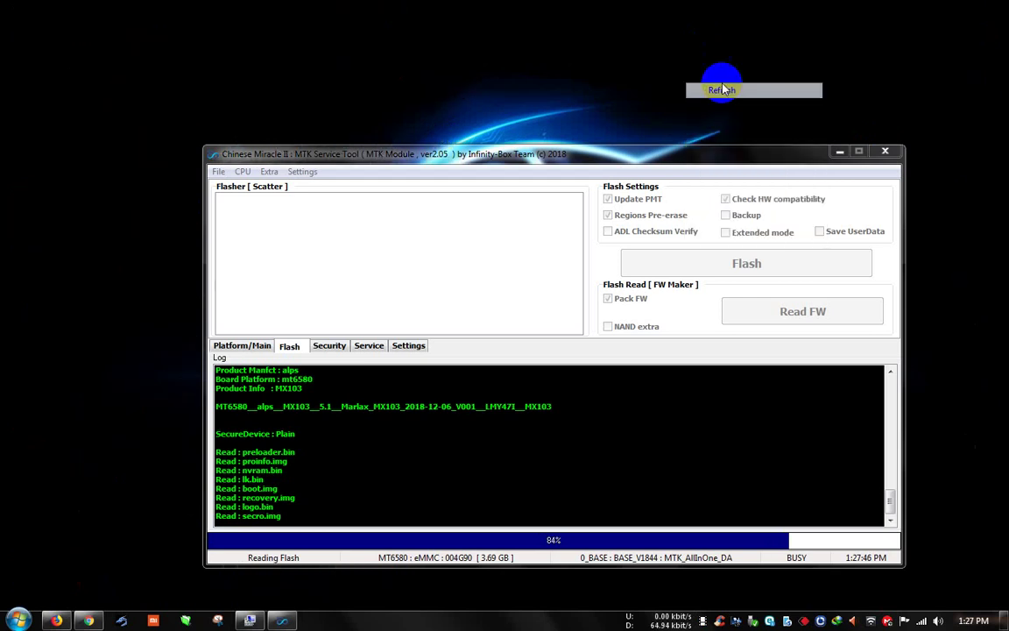
{"action": "right_click", "coordinate": [698, 65]}
{"action": "left_click", "coordinate": [734, 105]}
{"action": "right_click", "coordinate": [712, 85]}
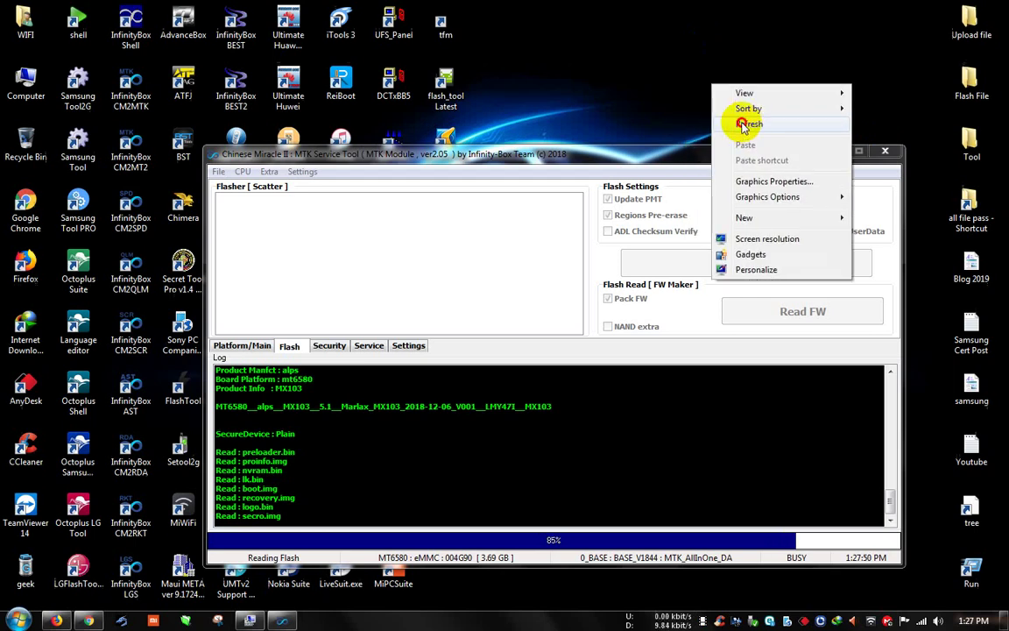
{"action": "left_click", "coordinate": [742, 126]}
{"action": "right_click", "coordinate": [682, 66]}
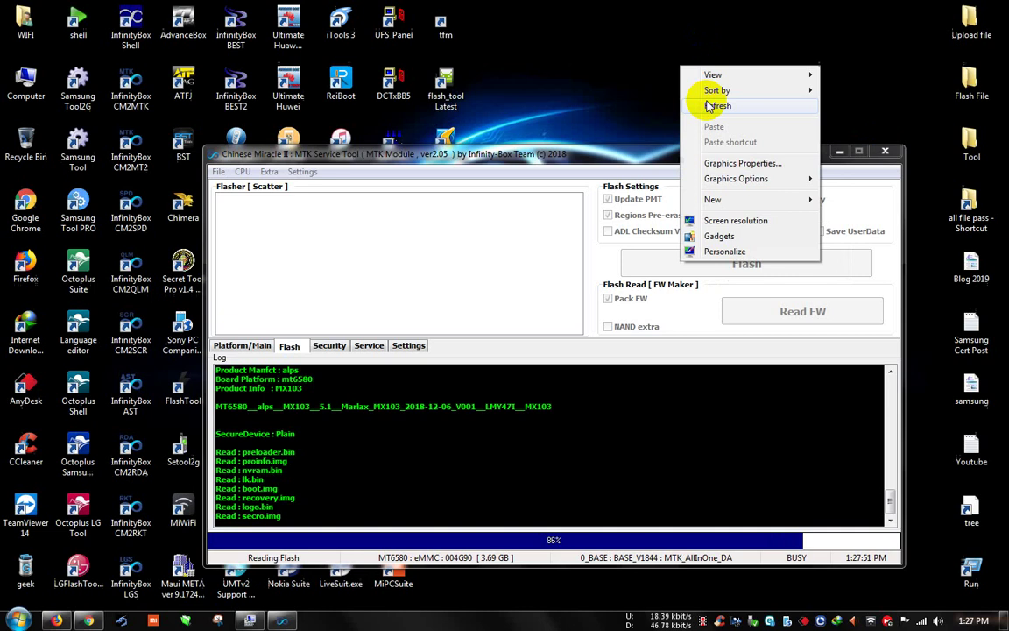
{"action": "left_click", "coordinate": [710, 106]}
{"action": "right_click", "coordinate": [650, 48]}
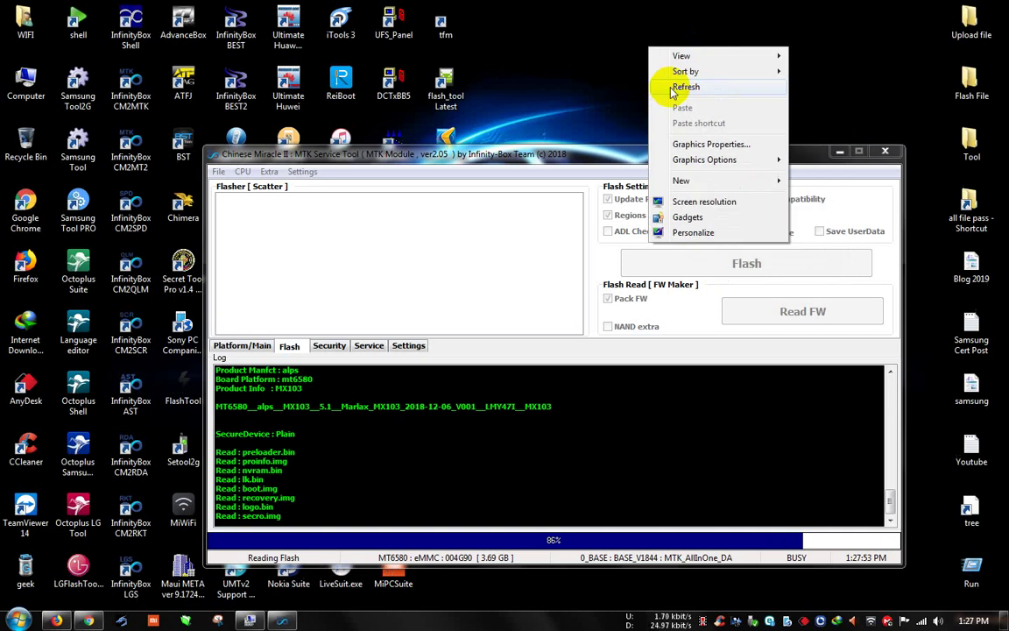
{"action": "left_click", "coordinate": [675, 87]}
{"action": "right_click", "coordinate": [613, 35]}
{"action": "left_click", "coordinate": [644, 75]}
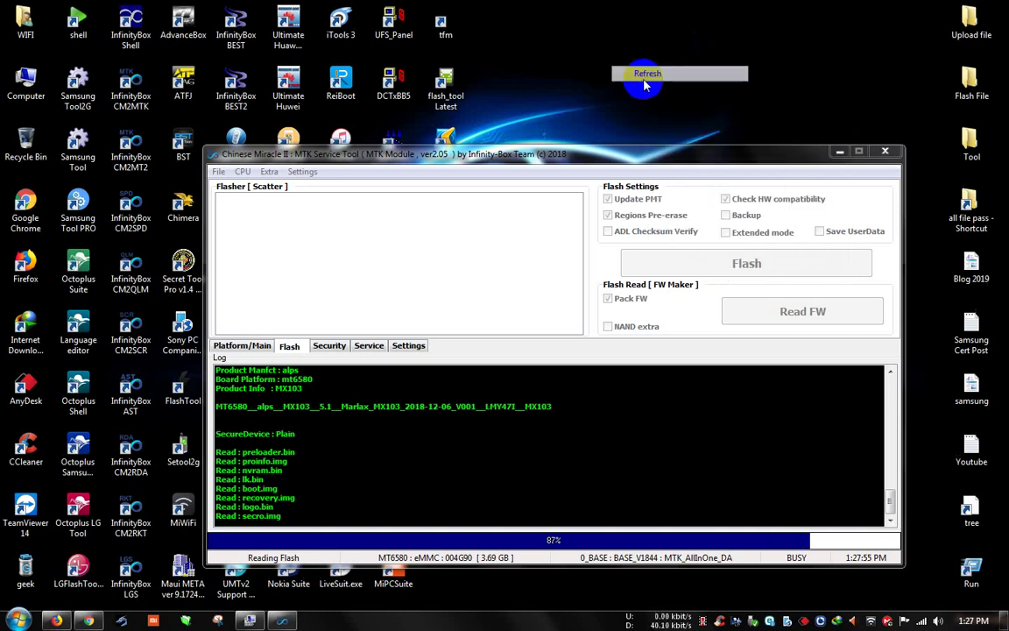
{"action": "right_click", "coordinate": [612, 31]}
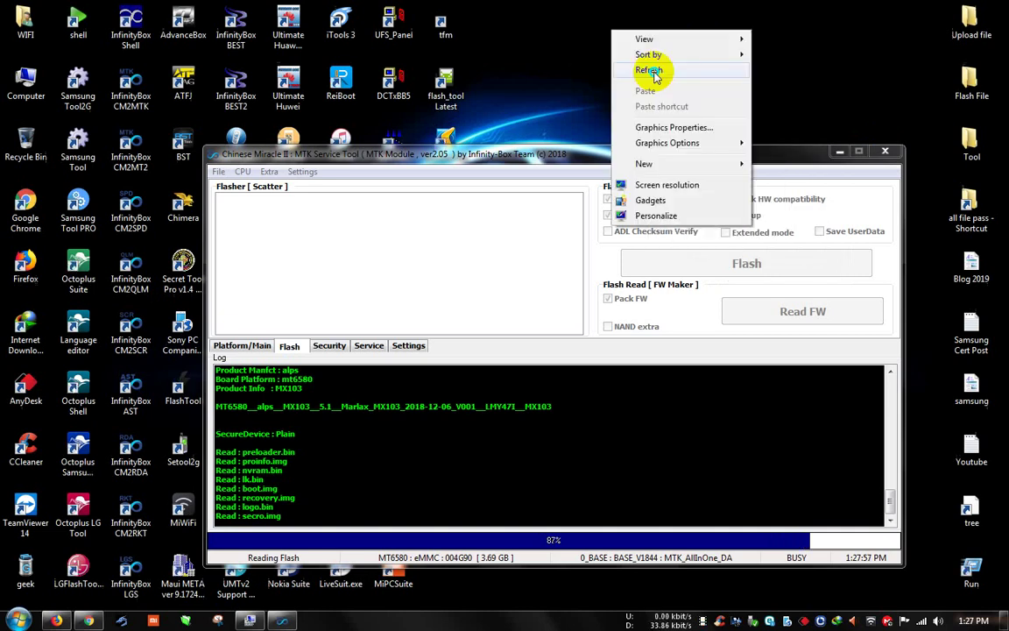
{"action": "left_click", "coordinate": [651, 72]}
{"action": "left_click", "coordinate": [666, 108]}
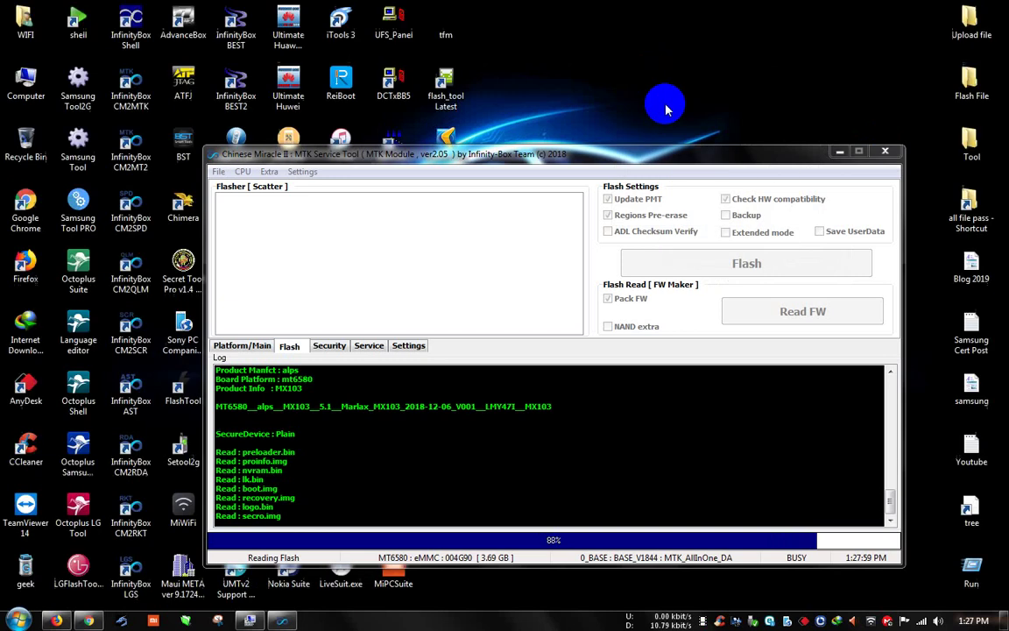
{"action": "right_click", "coordinate": [632, 68]}
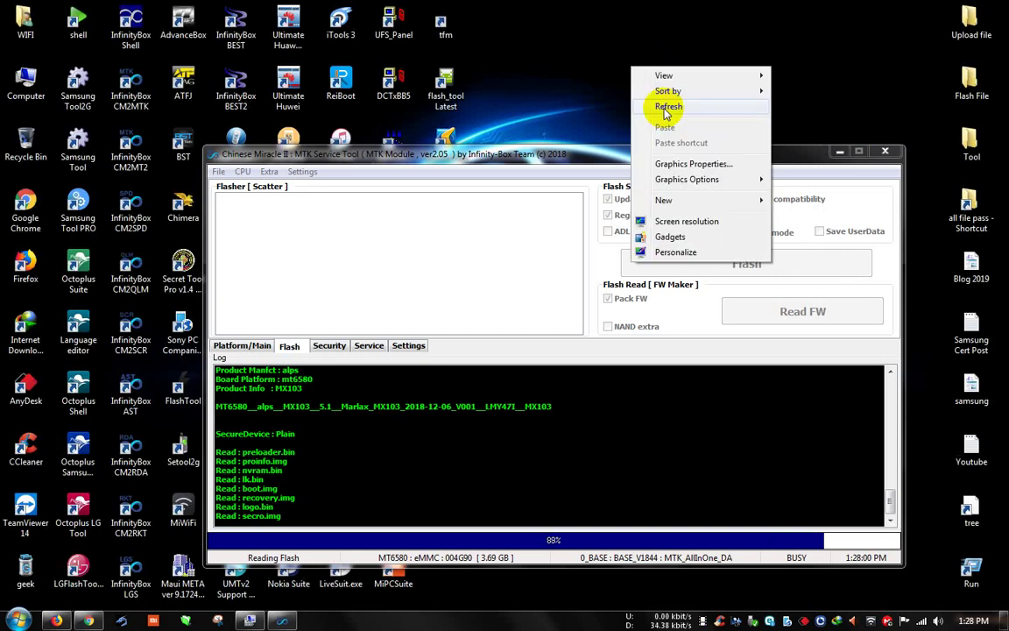
{"action": "right_click", "coordinate": [644, 105]}
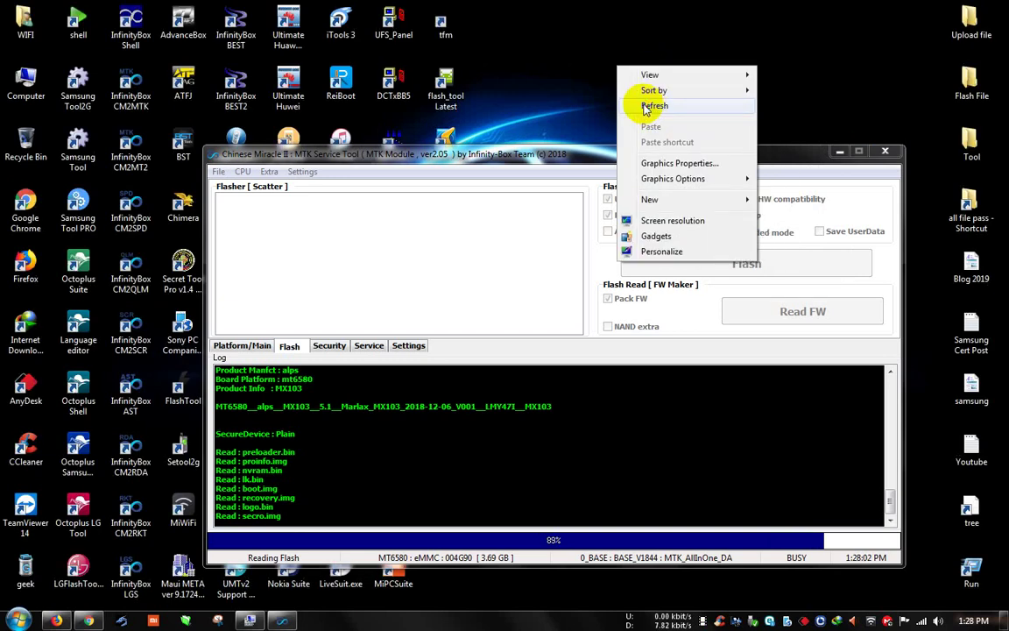
{"action": "left_click", "coordinate": [649, 105]}
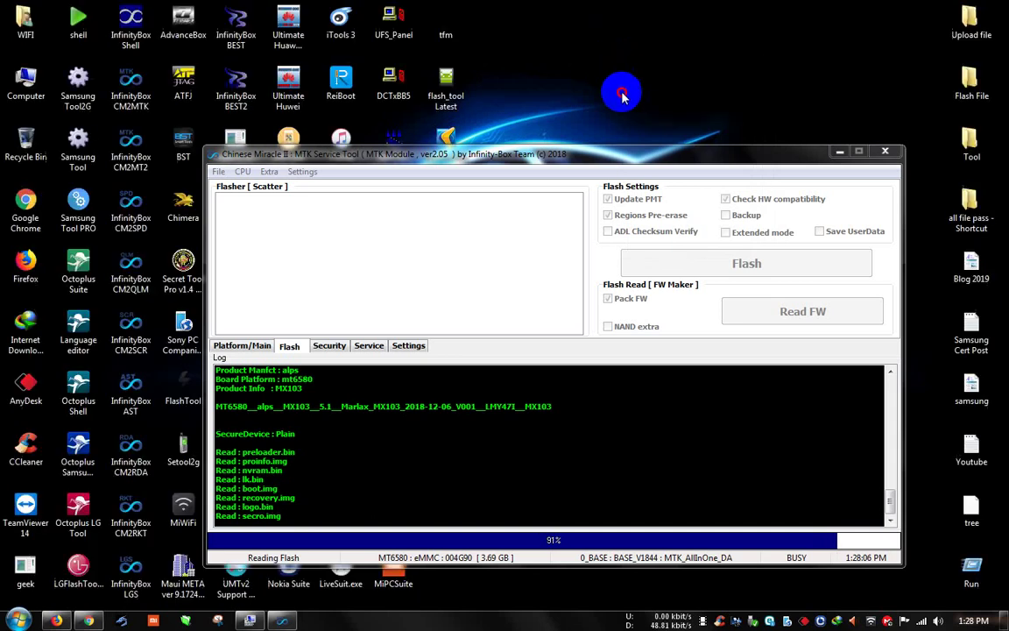
{"action": "right_click", "coordinate": [595, 60]}
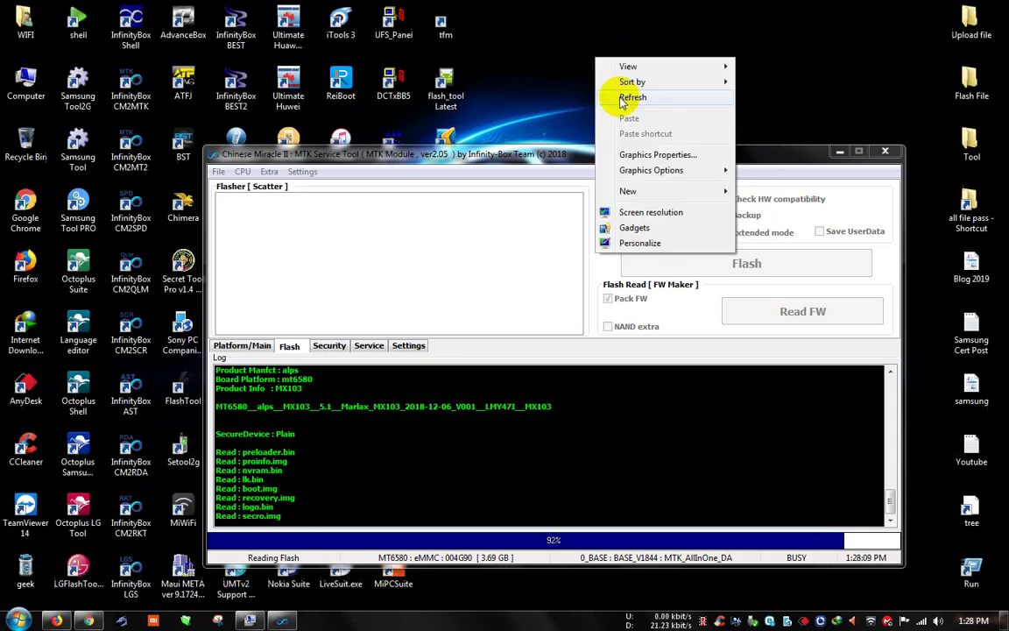
{"action": "left_click", "coordinate": [621, 101]}
{"action": "right_click", "coordinate": [594, 63]}
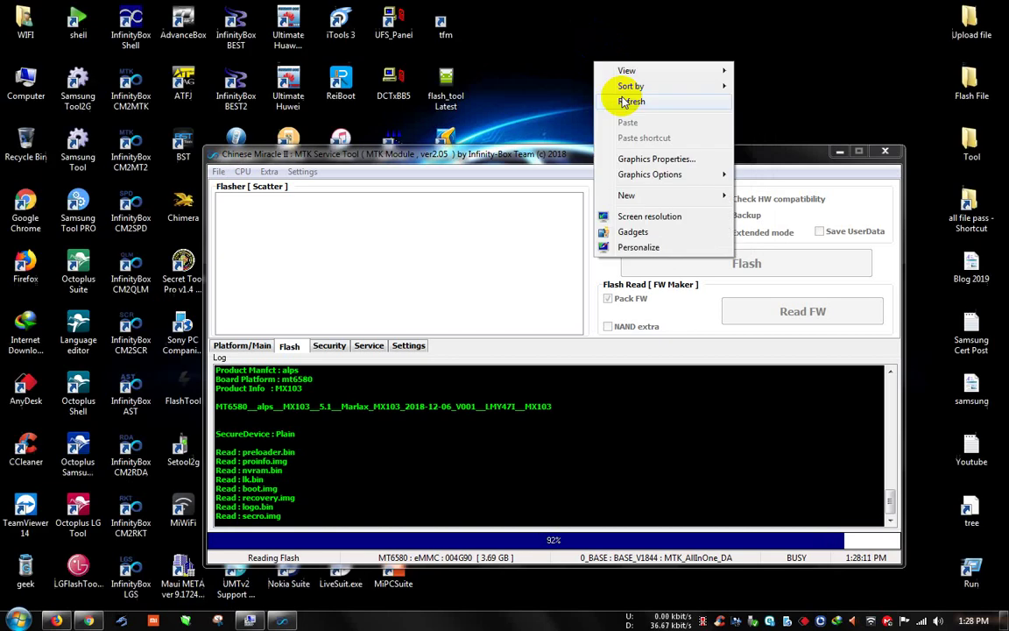
{"action": "left_click", "coordinate": [622, 100]}
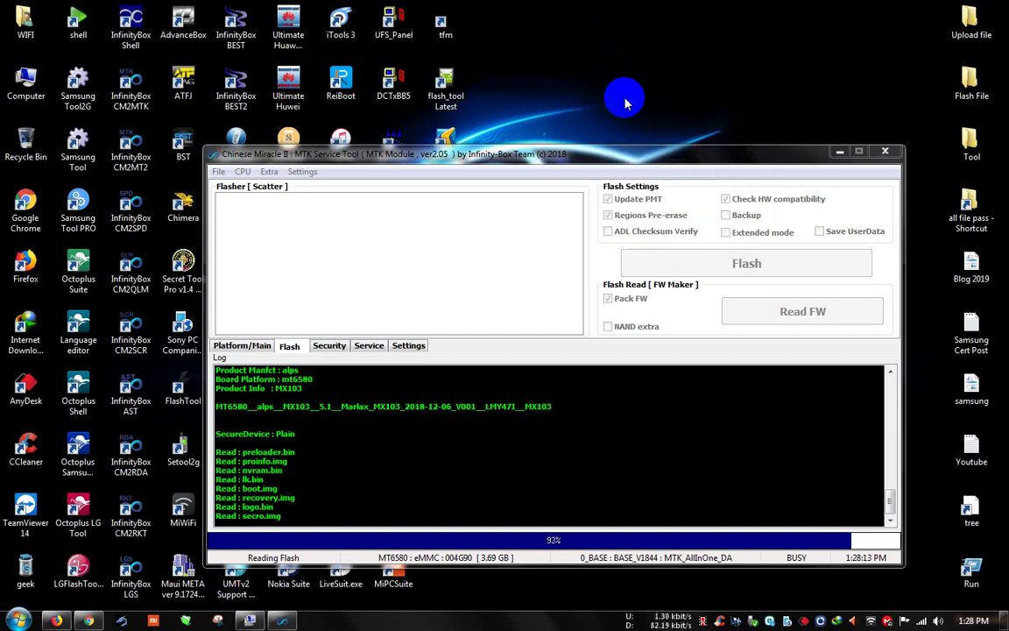
{"action": "right_click", "coordinate": [624, 79]}
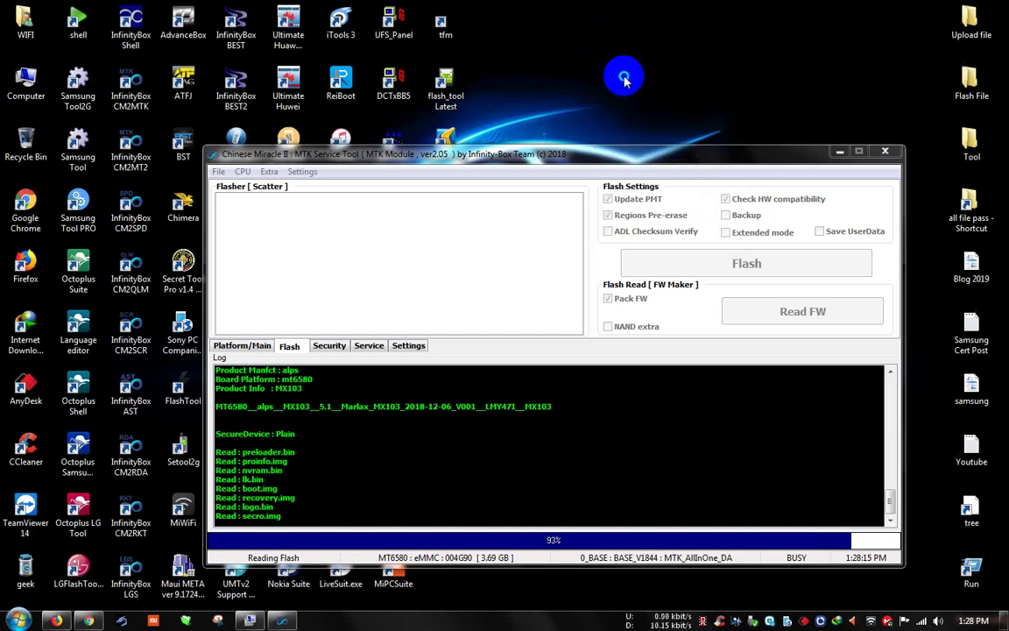
{"action": "left_click", "coordinate": [655, 119]}
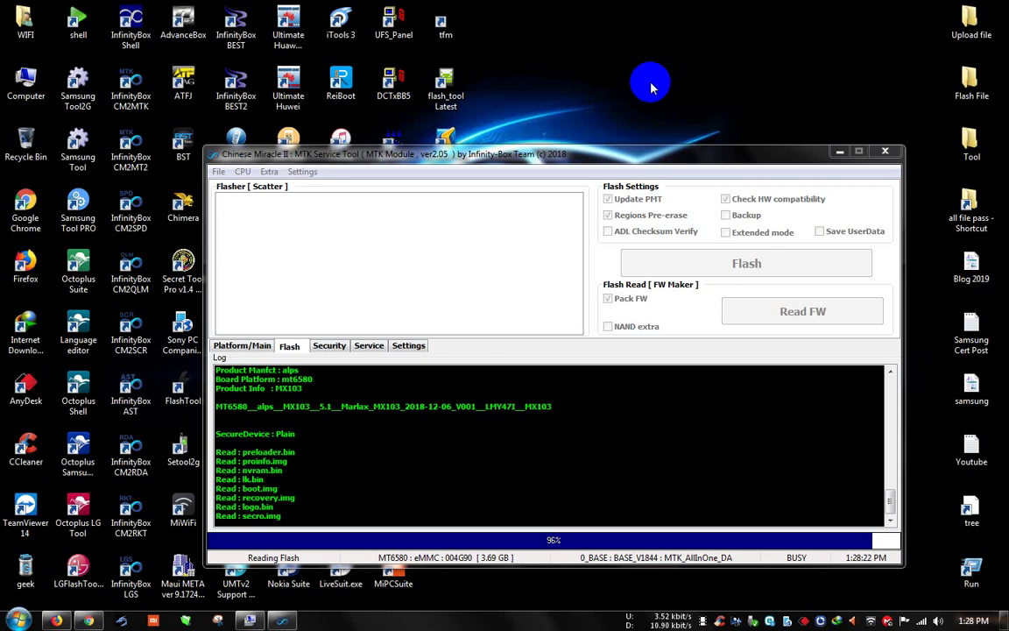
{"action": "right_click", "coordinate": [662, 72]}
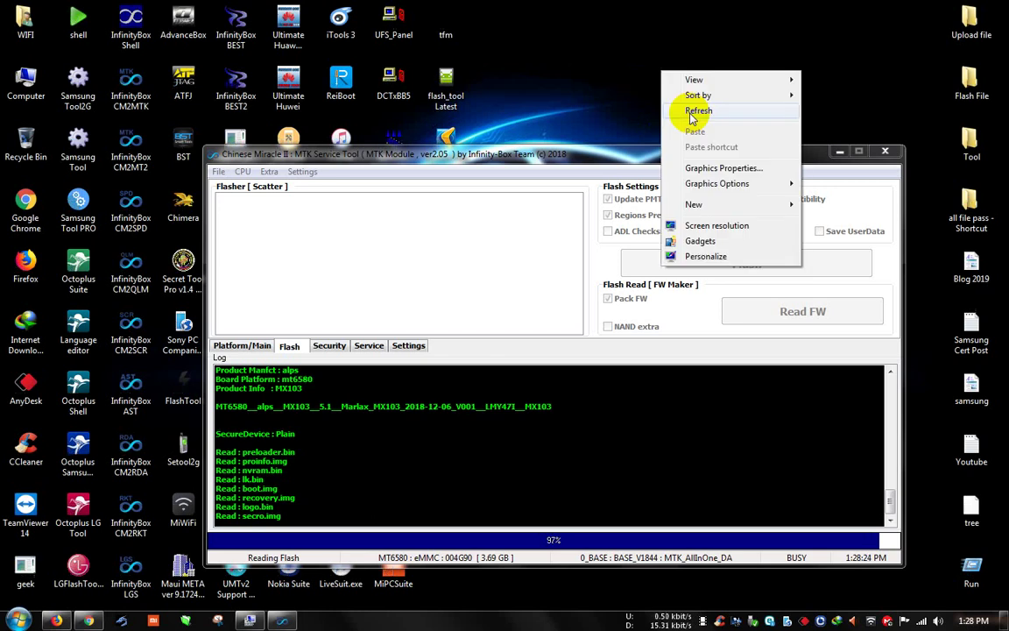
{"action": "left_click", "coordinate": [698, 111]}
{"action": "right_click", "coordinate": [669, 91]}
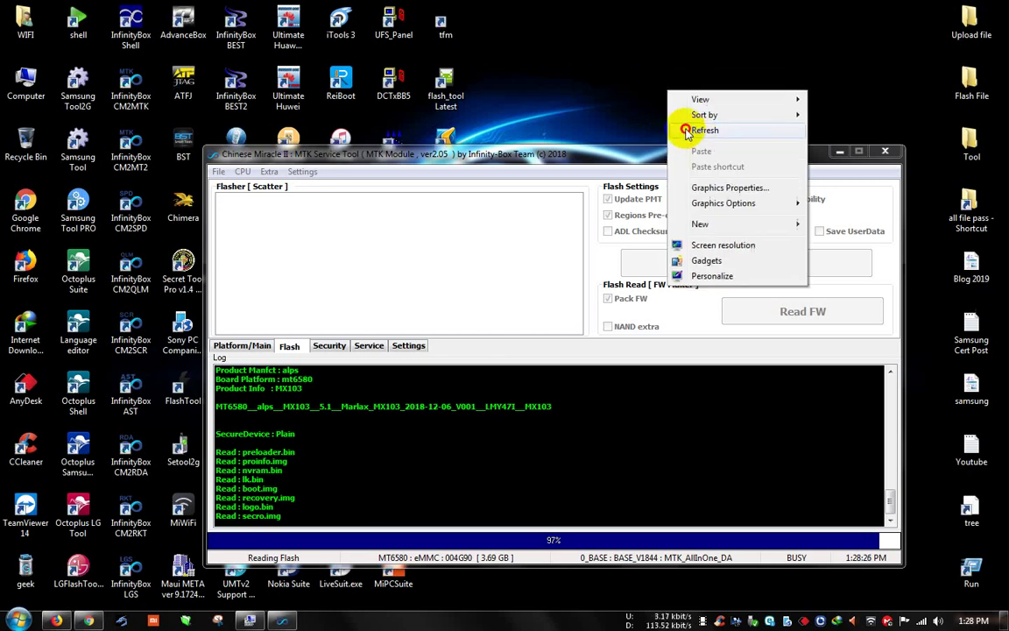
{"action": "left_click", "coordinate": [687, 131]}
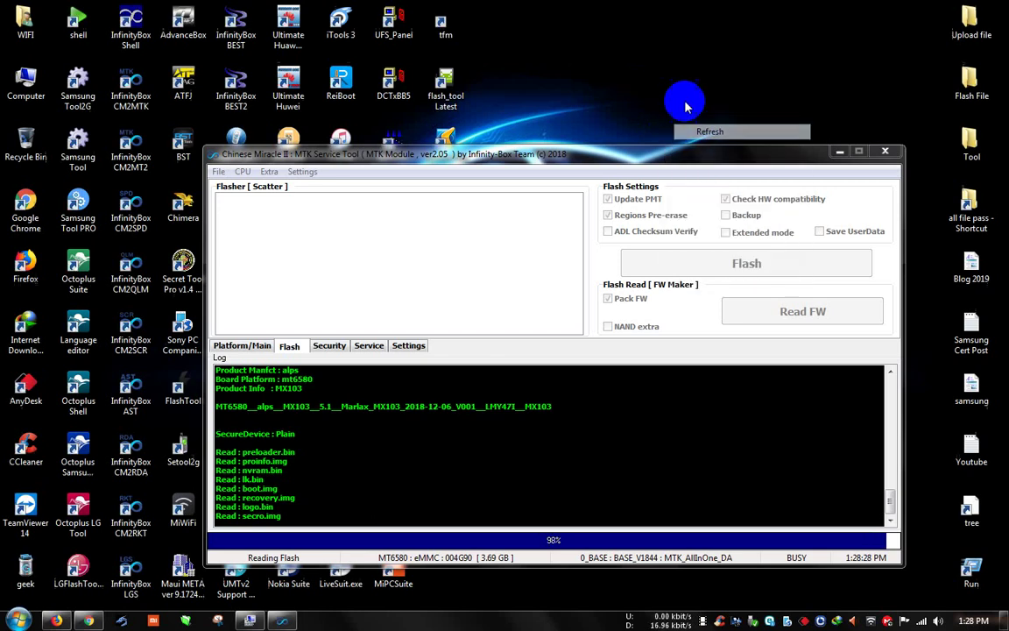